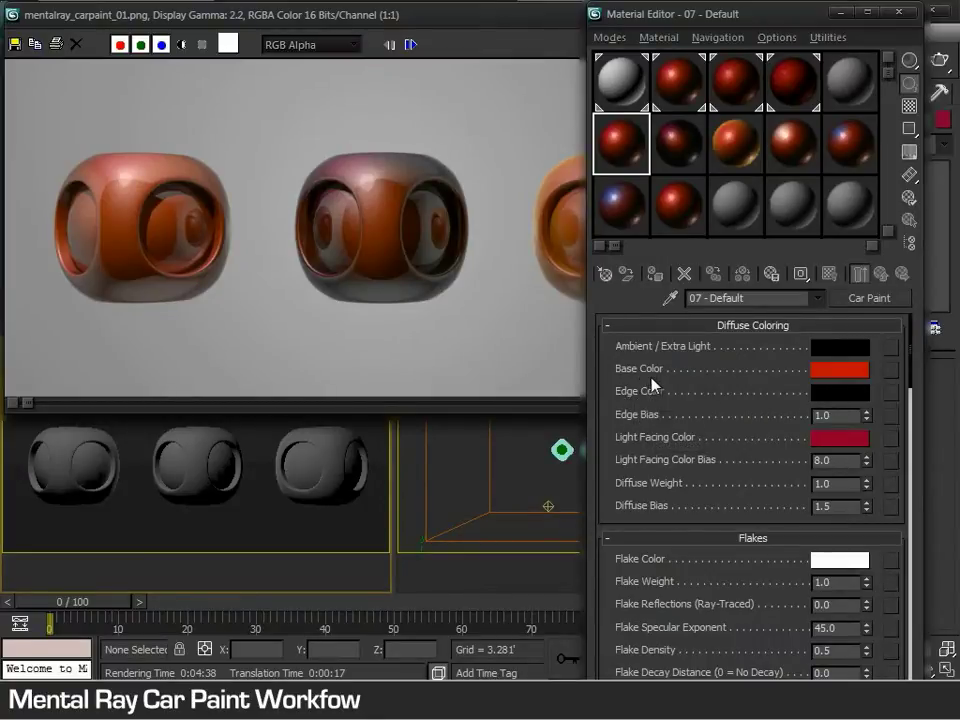
- Show mentalray_carpaint_02.png beside the Car Paint Specular Reflections and reflectivity values
{"action": "left_click", "coordinate": [390, 332]}
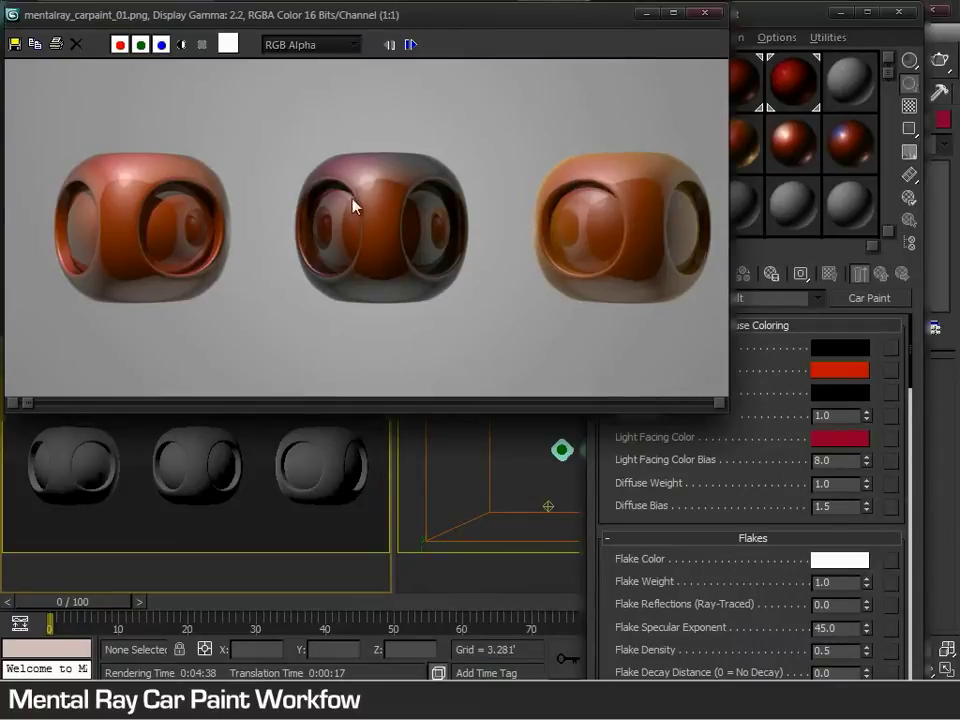
{"action": "left_click_drag", "start_coordinate": [905, 385], "coordinate": [913, 422]}
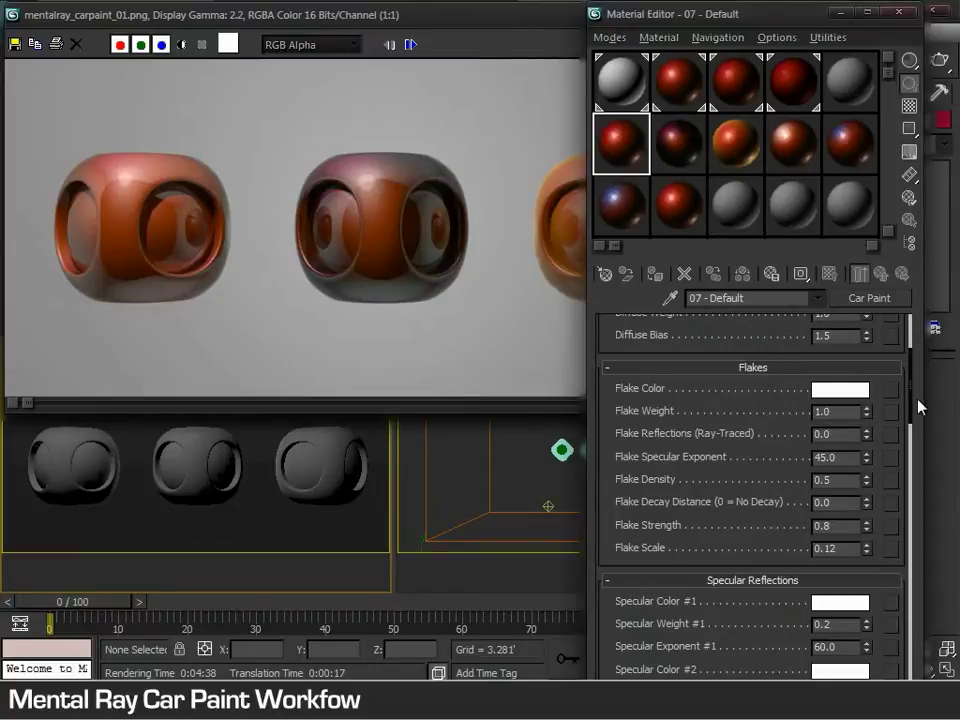
{"action": "left_click_drag", "start_coordinate": [919, 405], "coordinate": [924, 465]}
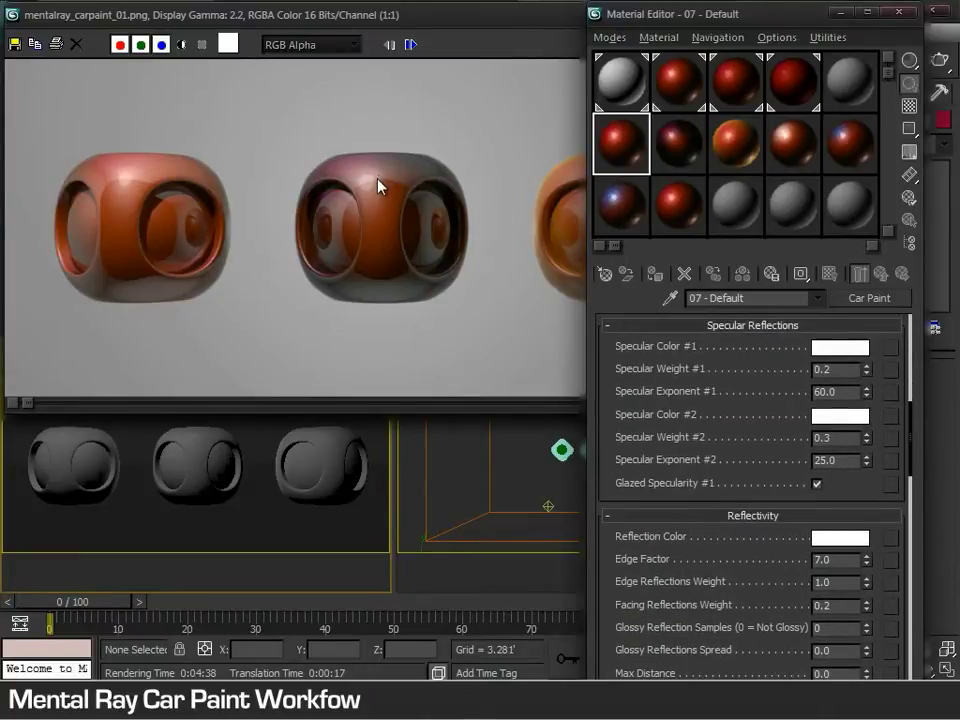
{"action": "left_click", "coordinate": [410, 45]}
{"action": "left_click", "coordinate": [768, 406]}
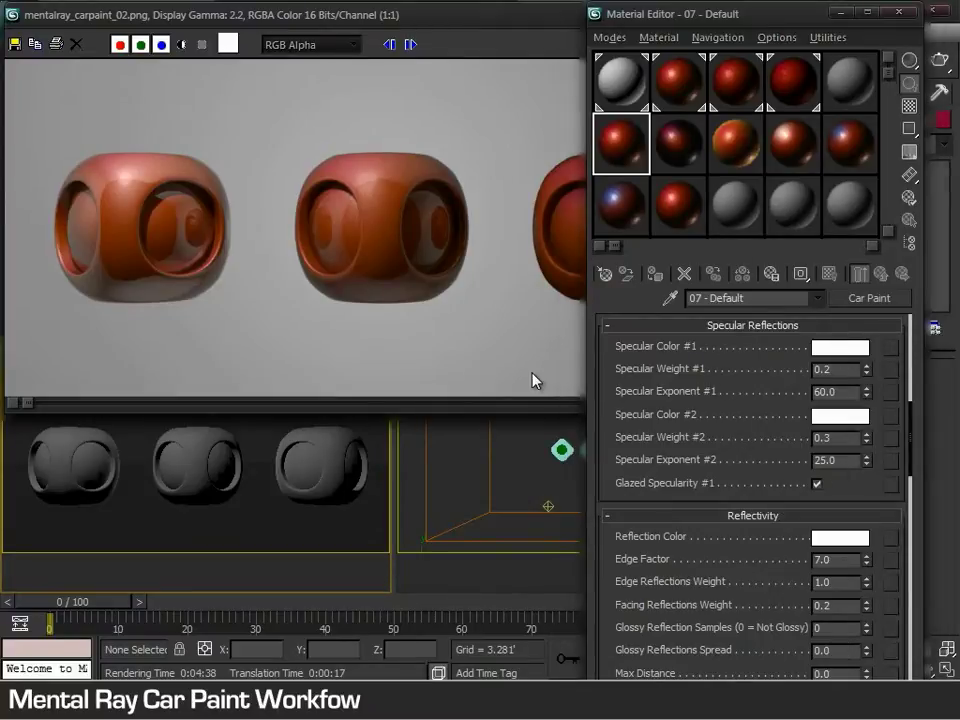
{"action": "left_click", "coordinate": [343, 335]}
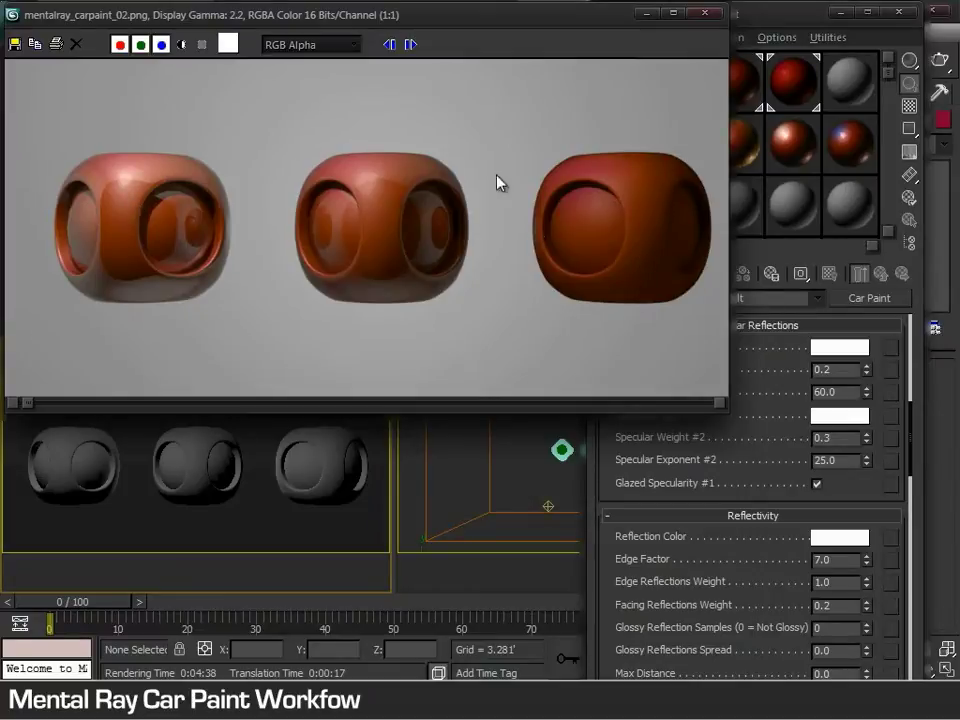
- Load mentalray_carpaint_03.png and return the Car Paint settings to Diffuse Coloring
{"action": "left_click", "coordinate": [412, 45]}
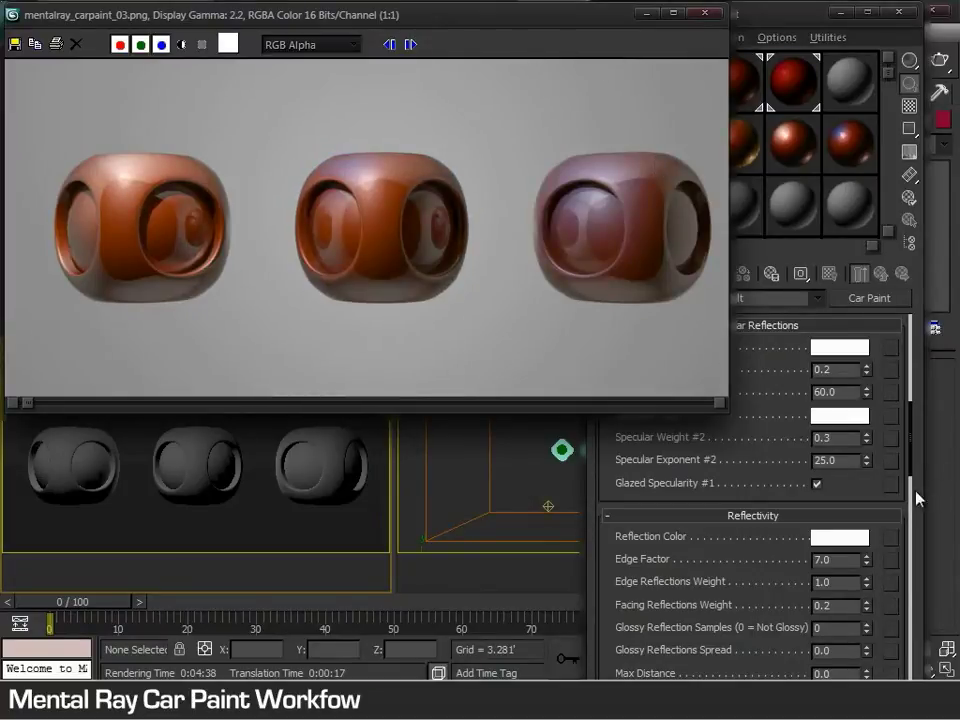
{"action": "left_click_drag", "start_coordinate": [909, 467], "coordinate": [900, 363]}
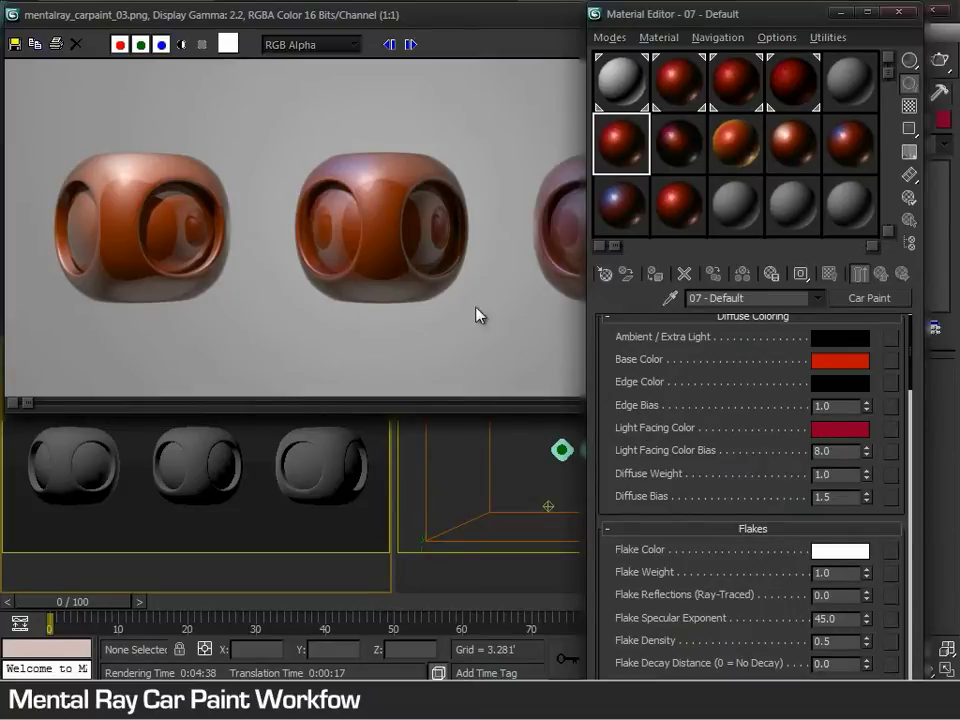
{"action": "left_click", "coordinate": [341, 177]}
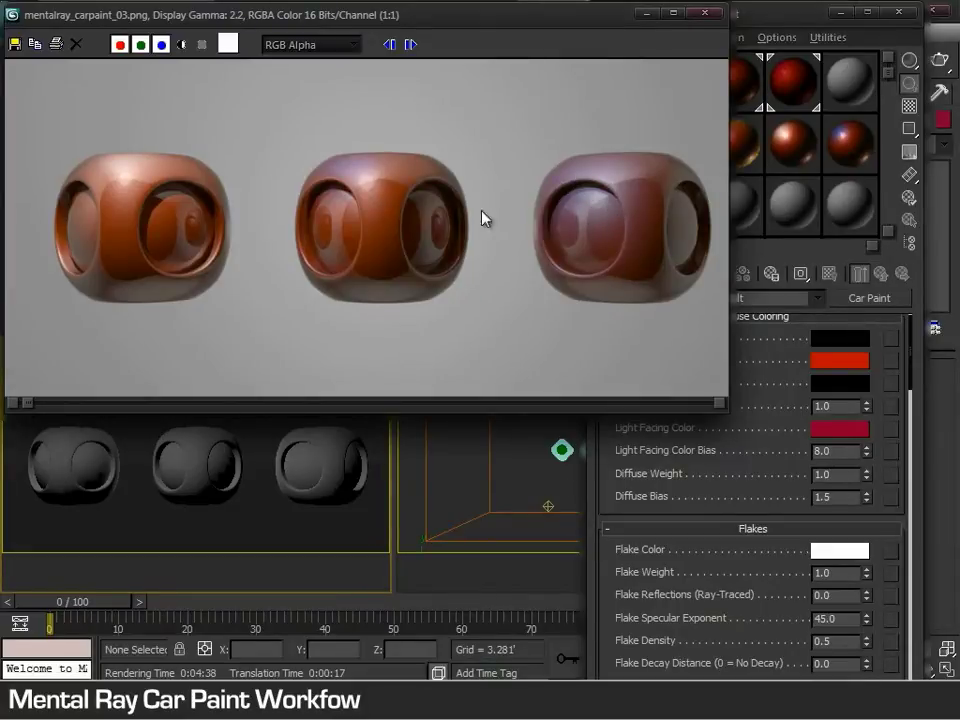
- Load mentalray_carpaint_04.png and bring the car paint Maps rollout into view
{"action": "left_click", "coordinate": [409, 46]}
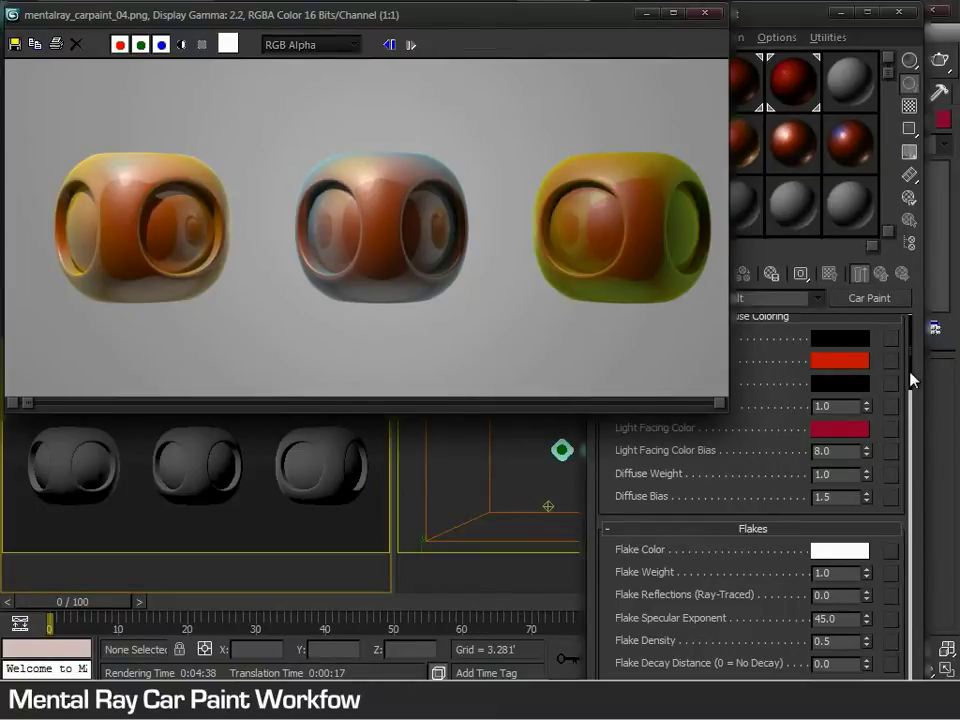
{"action": "left_click_drag", "start_coordinate": [908, 379], "coordinate": [907, 587]}
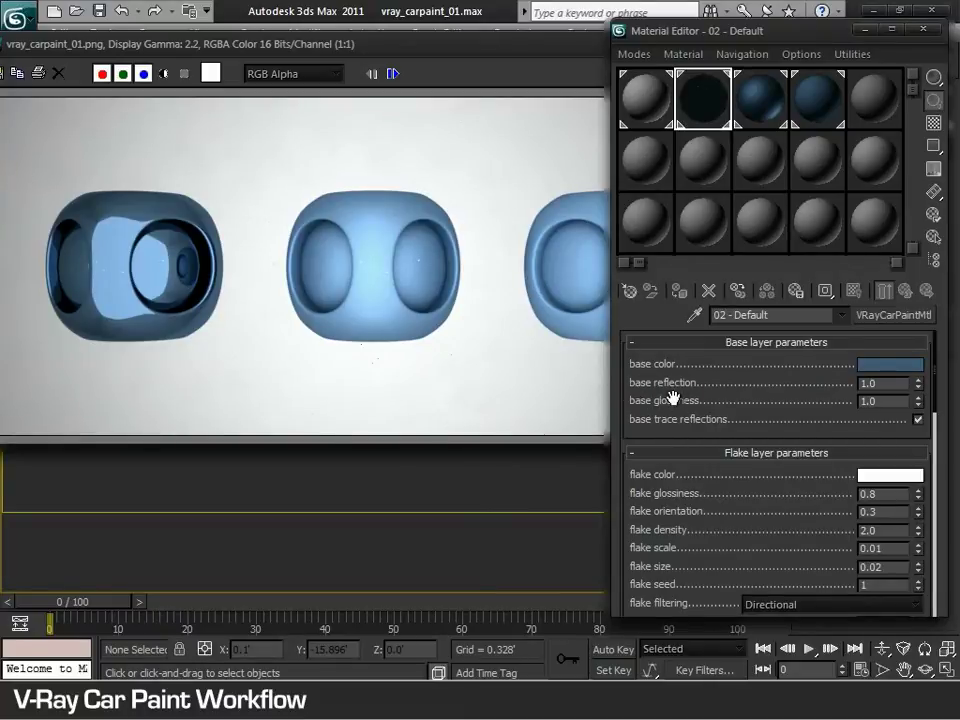
- Show vray_carpaint_01.png fully beside the VRayCarPaintMtl base and flake layer parameters
{"action": "left_click", "coordinate": [390, 310]}
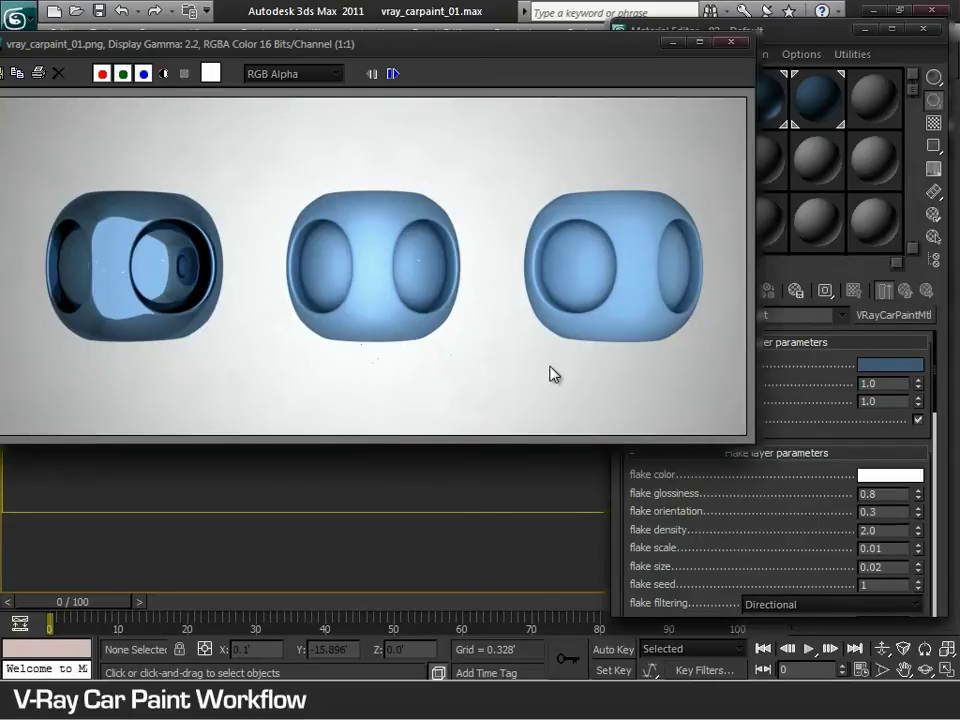
{"action": "left_click", "coordinate": [784, 386]}
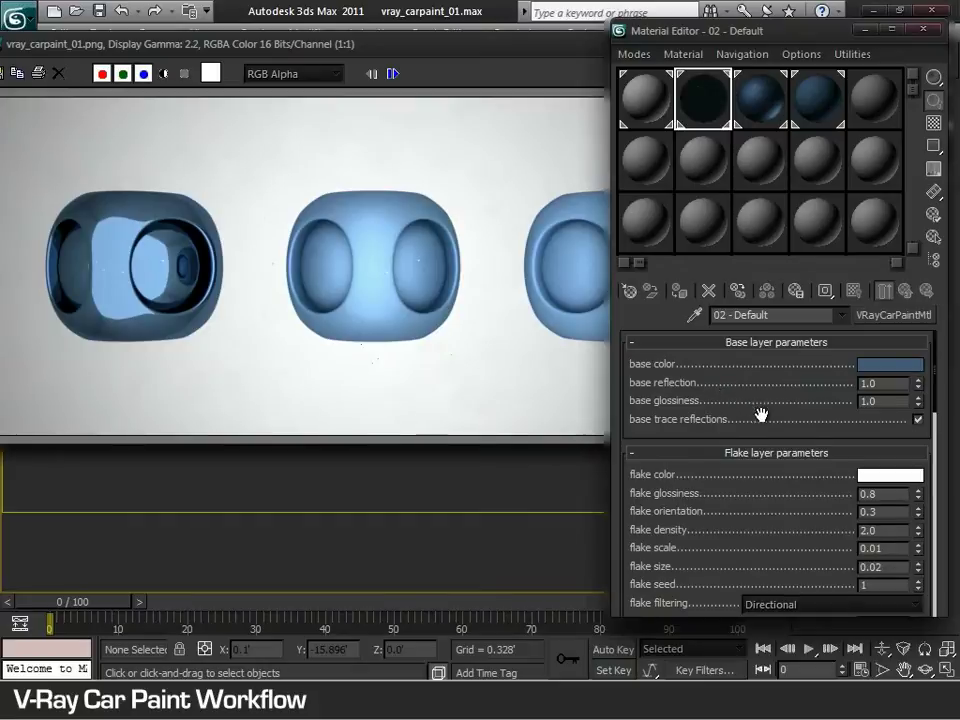
{"action": "left_click_drag", "start_coordinate": [760, 413], "coordinate": [756, 321]}
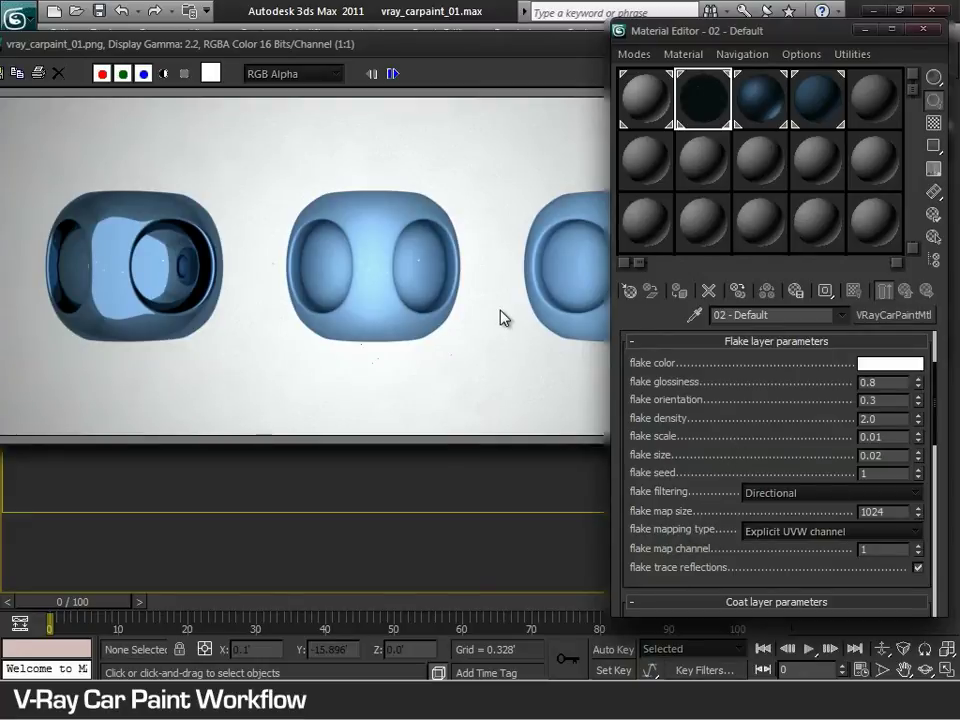
- Bring VRayCarPaintMtl coat layer and Options into view, then load vray_carpaint_02.png
{"action": "left_click_drag", "start_coordinate": [654, 388], "coordinate": [748, 216]}
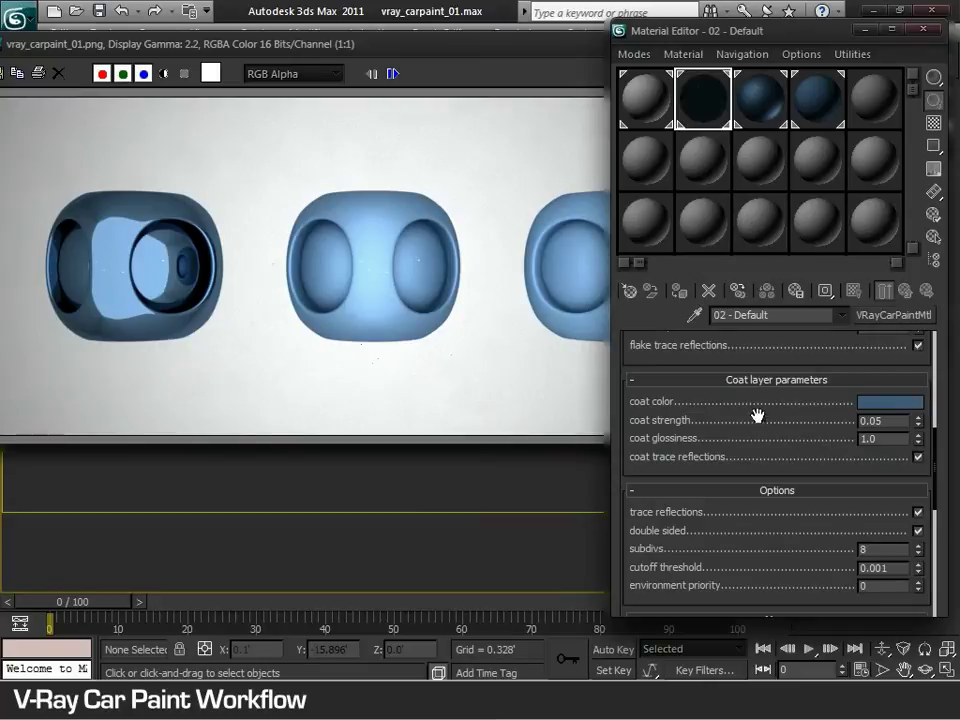
{"action": "left_click", "coordinate": [392, 73]}
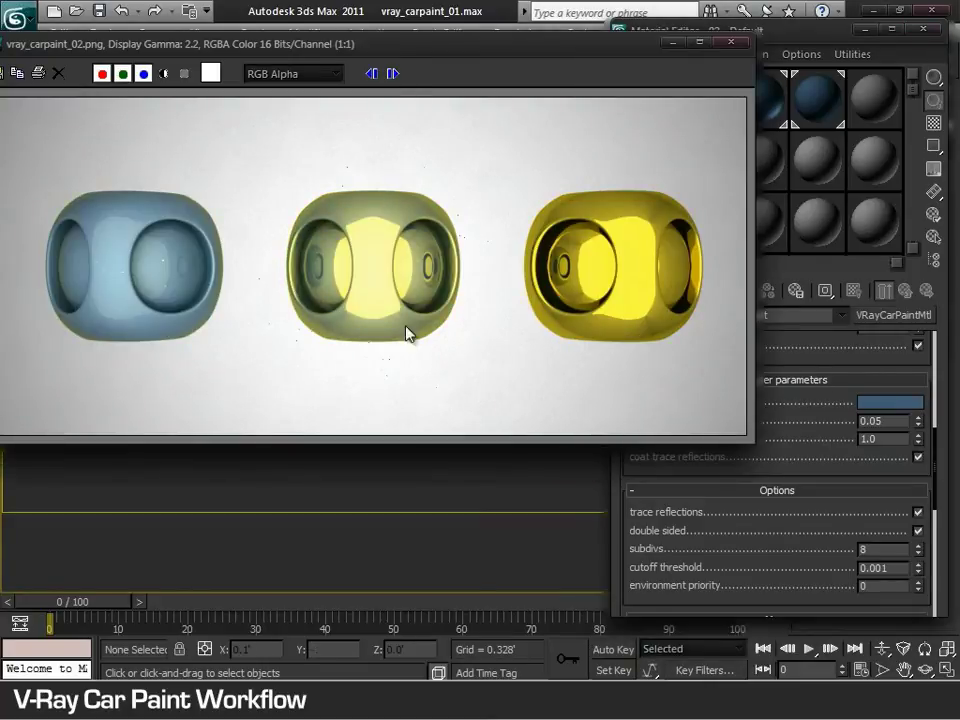
- Load vray_carpaint_03.png and bring the V-Ray material's Maps rollout into view
{"action": "left_click", "coordinate": [782, 425]}
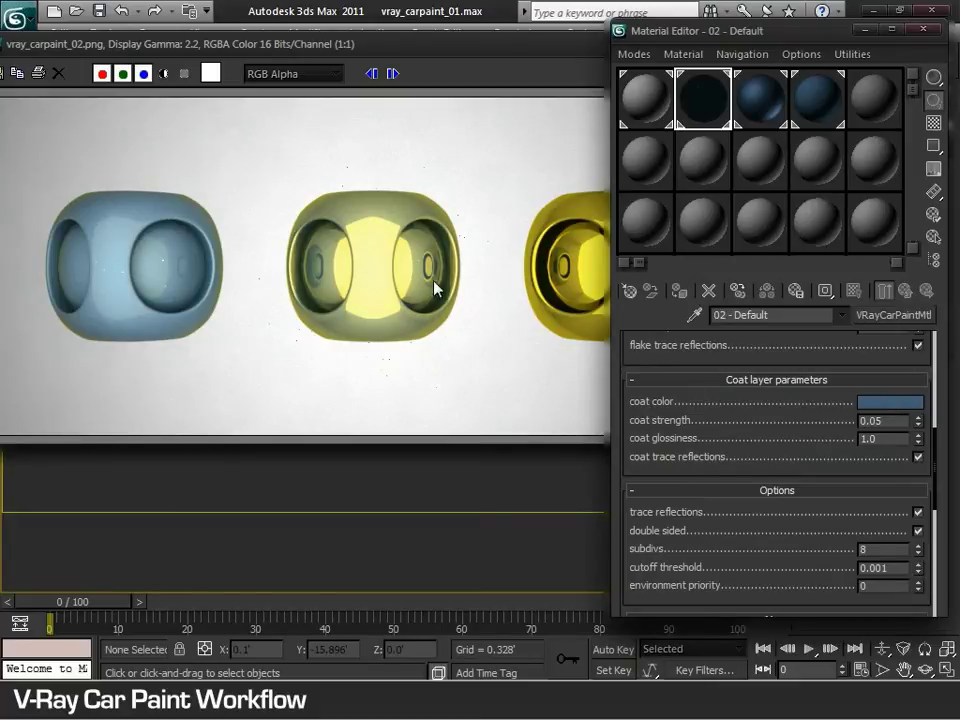
{"action": "left_click", "coordinate": [484, 360]}
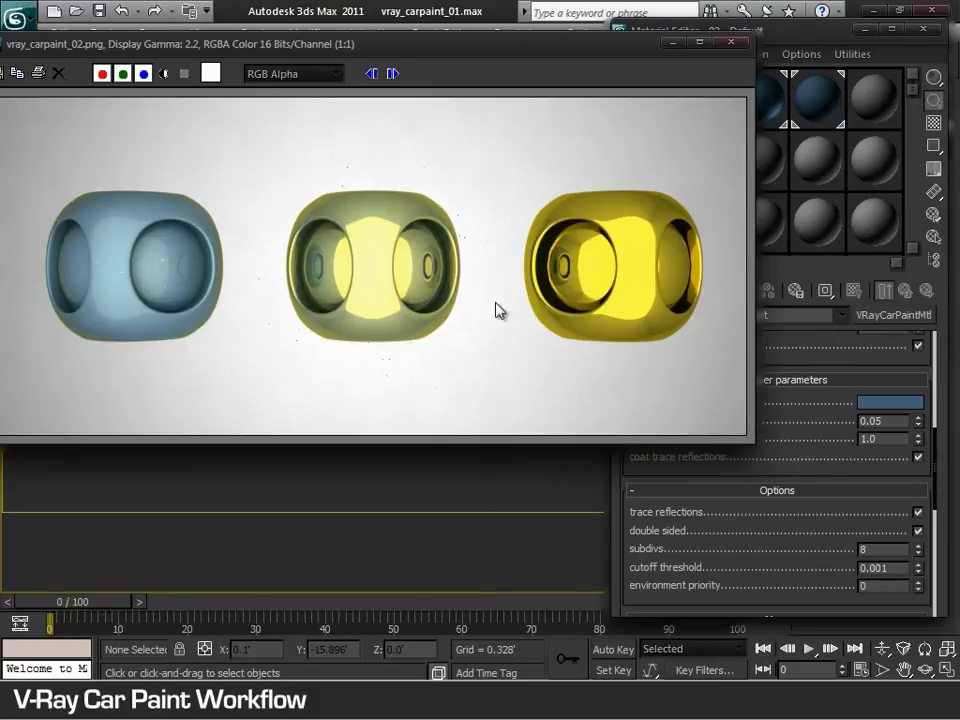
{"action": "left_click", "coordinate": [797, 429]}
{"action": "left_click", "coordinate": [416, 338]}
{"action": "left_click", "coordinate": [392, 73]}
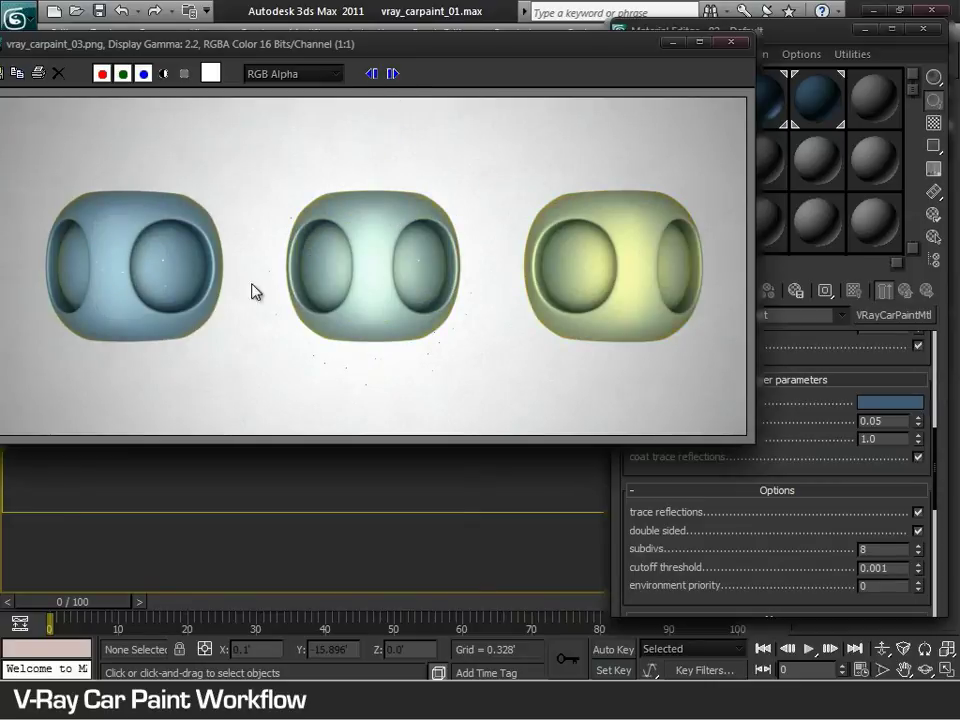
{"action": "left_click_drag", "start_coordinate": [793, 429], "coordinate": [792, 190]}
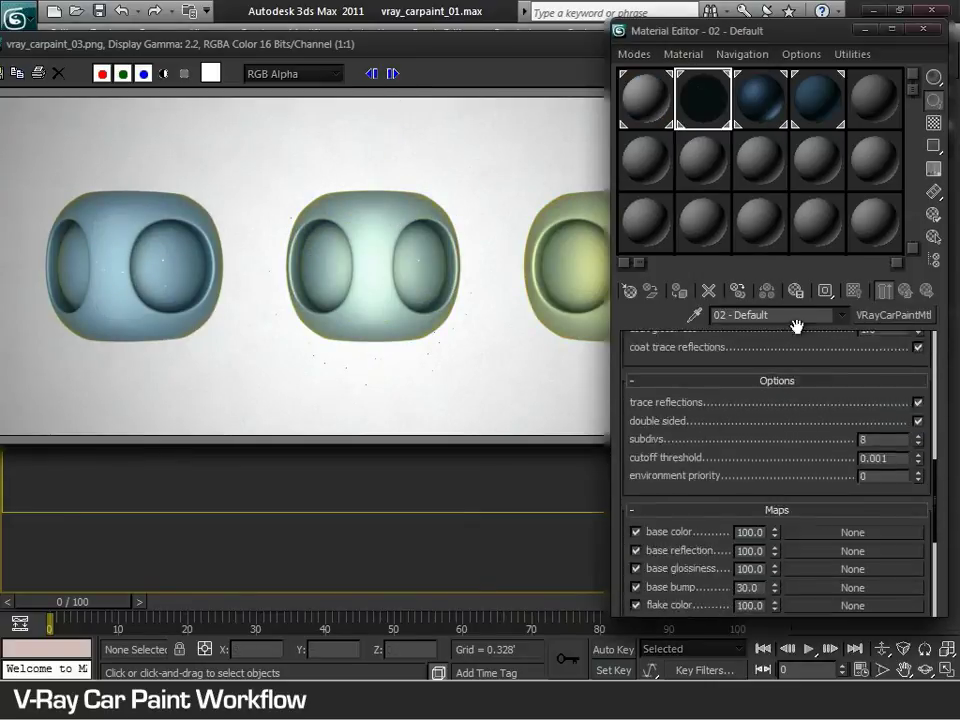